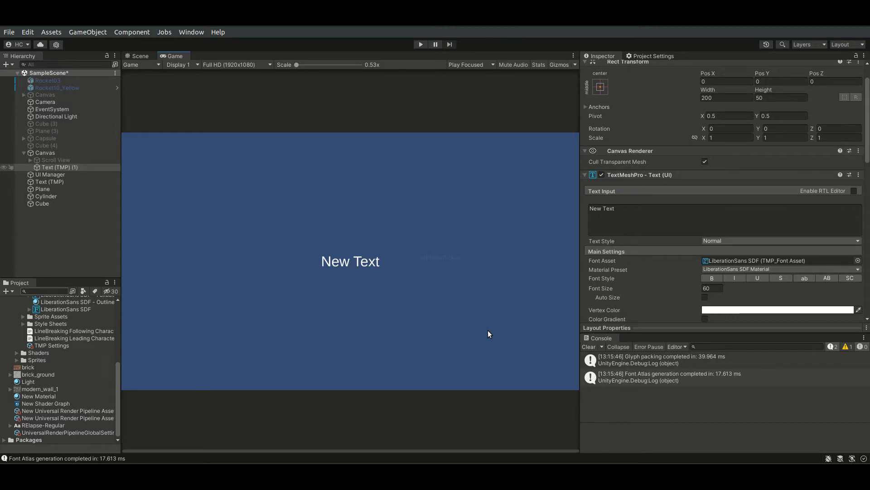
# - Preview New Text in bold, italic, underline, lowercase, uppercase and small caps styles
pyautogui.click(716, 278)
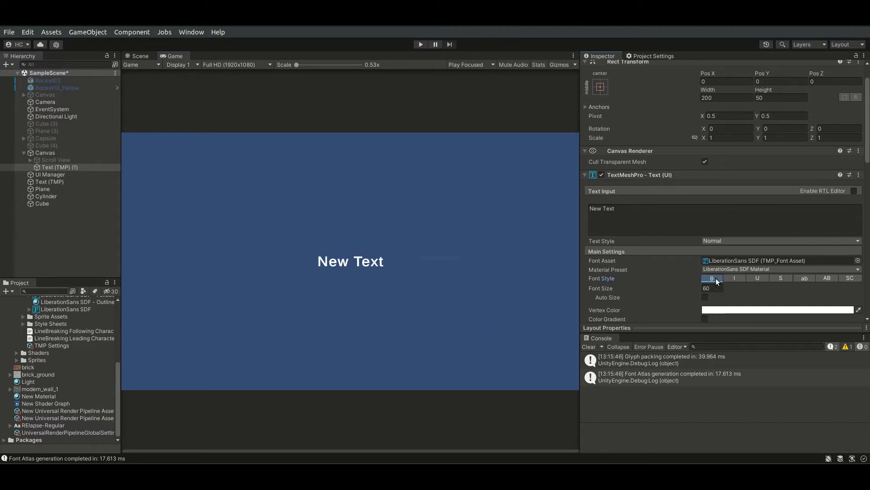
pyautogui.click(741, 278)
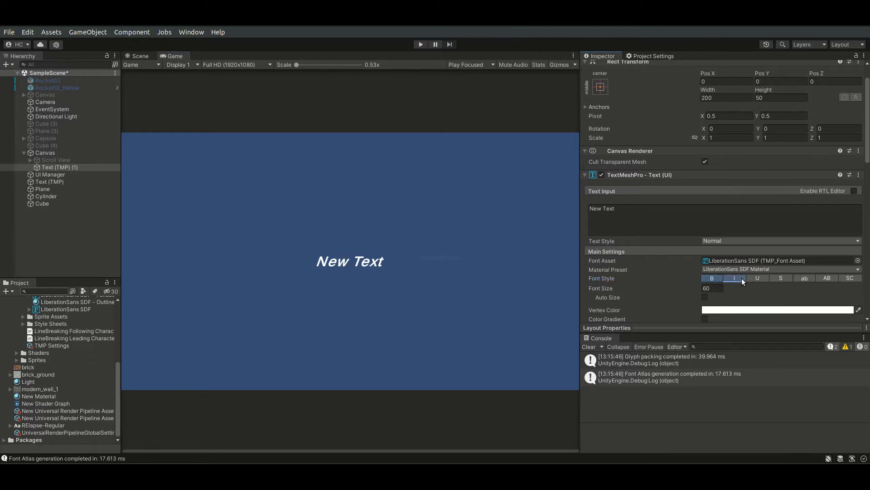
pyautogui.click(758, 280)
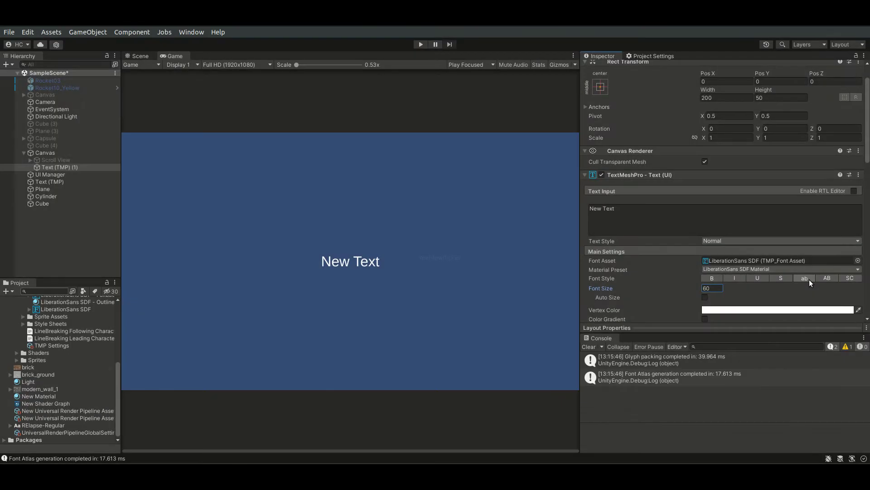
pyautogui.click(807, 279)
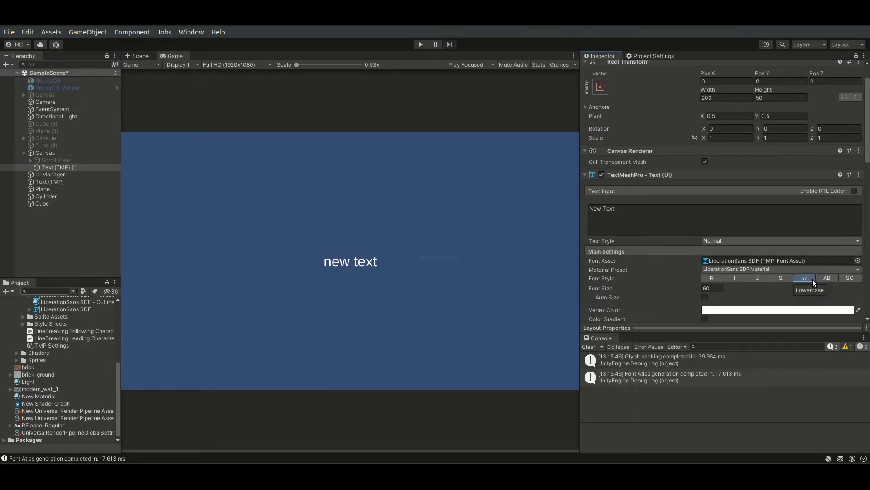
pyautogui.click(825, 277)
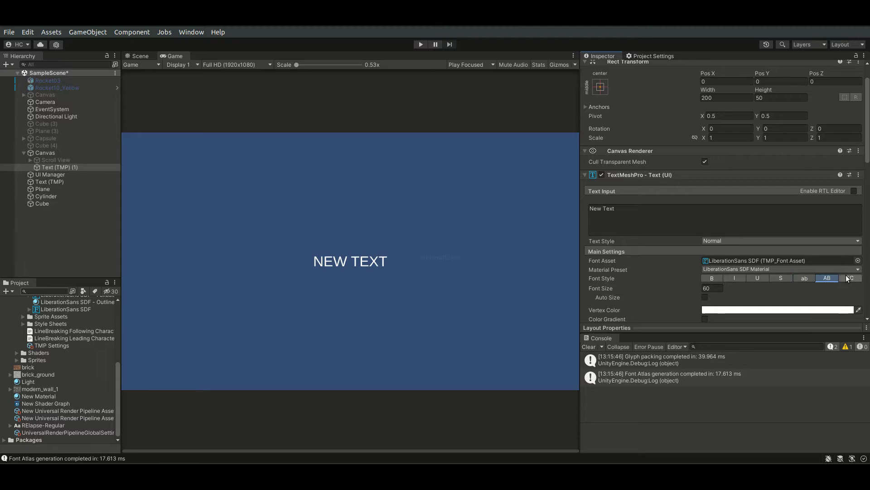
pyautogui.click(848, 278)
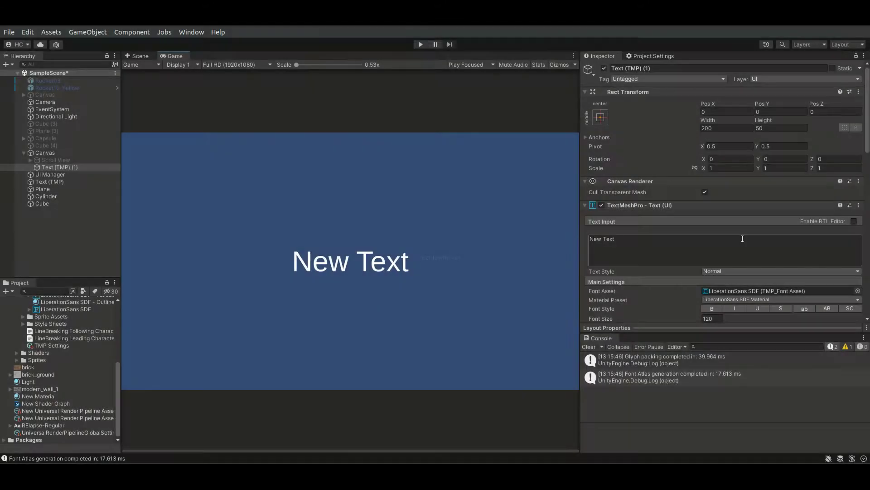
# - Enable Color Gradient on New Text and set its mode to Four Corners Gradient
pyautogui.scroll(-4, 741, 235)
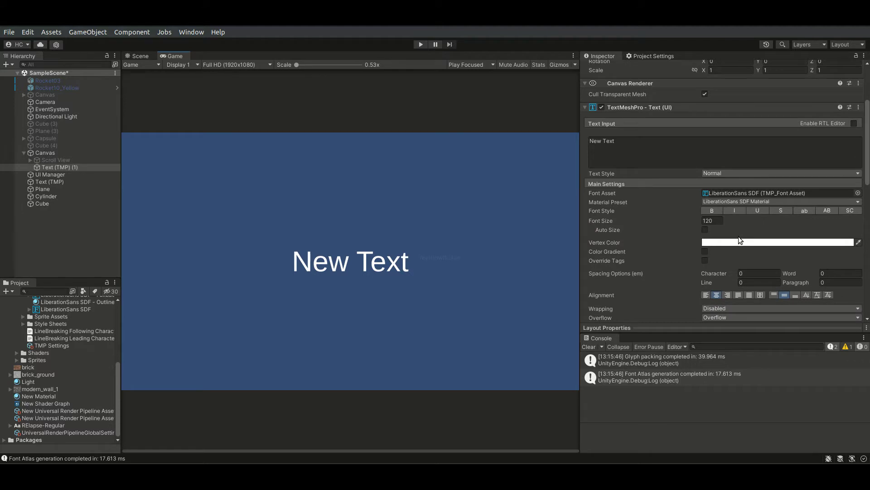
pyautogui.click(704, 251)
pyautogui.scroll(-2, 684, 252)
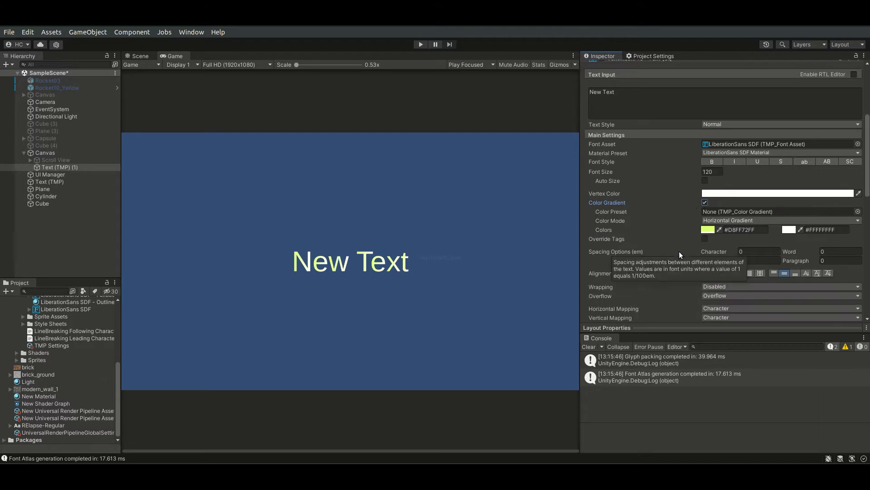
pyautogui.click(773, 221)
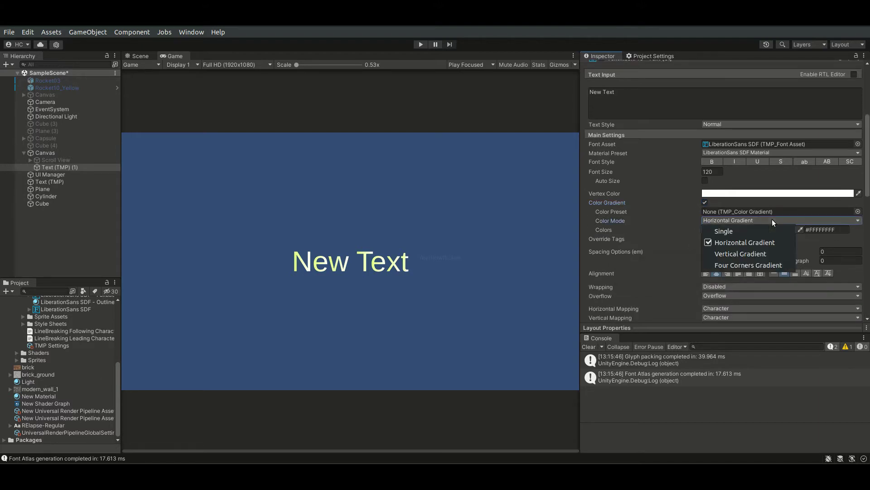
pyautogui.click(782, 266)
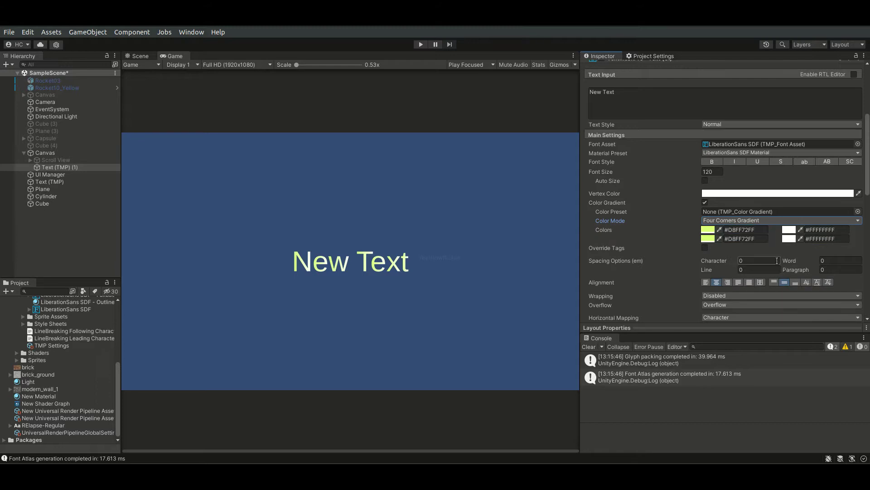
# - Make the top-right gradient corner red and the bottom-left corner bright blue
pyautogui.click(793, 229)
pyautogui.moveTo(828, 279); pyautogui.dragTo(853, 271)
pyautogui.click(862, 220)
pyautogui.click(708, 229)
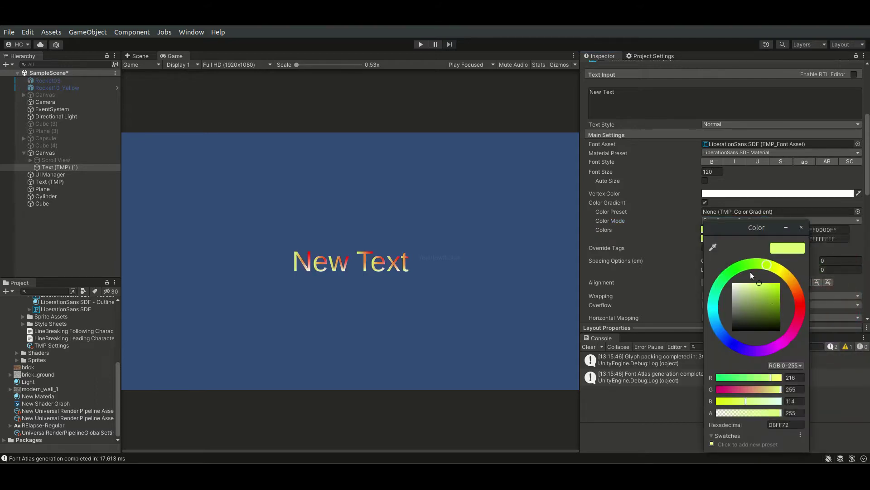
pyautogui.moveTo(703, 308); pyautogui.dragTo(721, 331)
pyautogui.moveTo(760, 283); pyautogui.dragTo(787, 278)
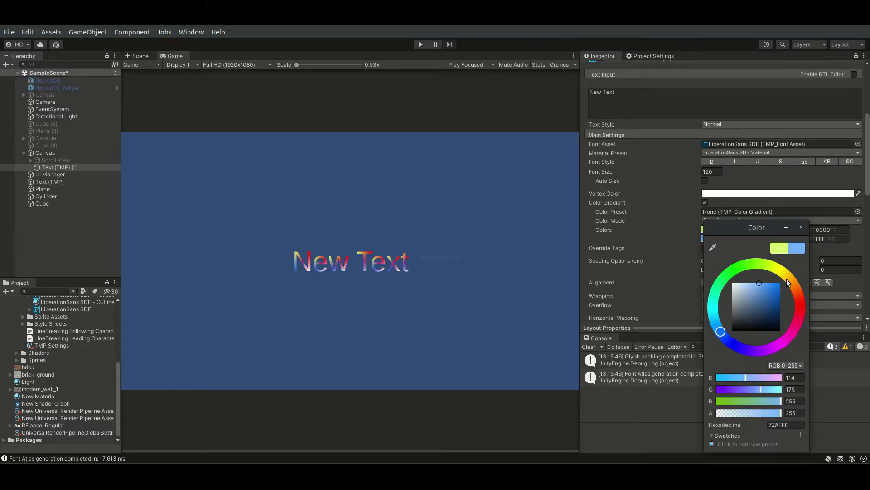
pyautogui.click(801, 228)
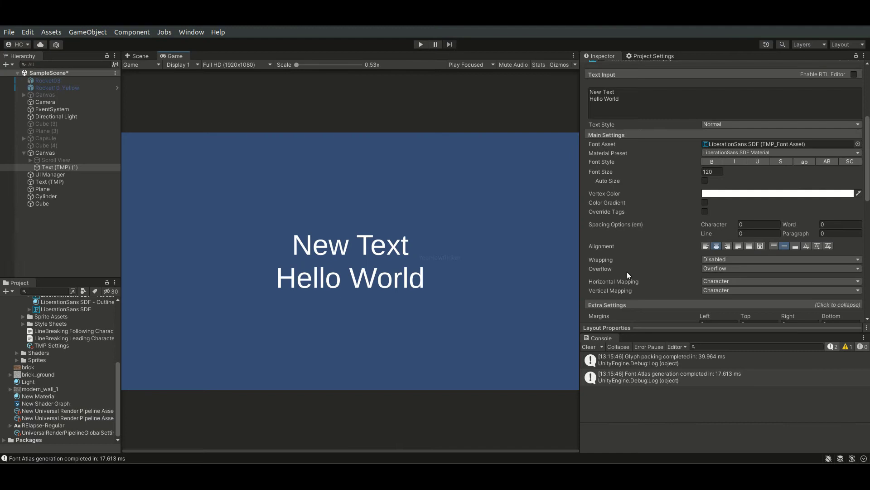
# - Try character, word and line spacing values on the two-line label, returning each to 0
pyautogui.moveTo(706, 222); pyautogui.dragTo(787, 226)
pyautogui.click(712, 234)
pyautogui.moveTo(712, 235); pyautogui.dragTo(791, 234)
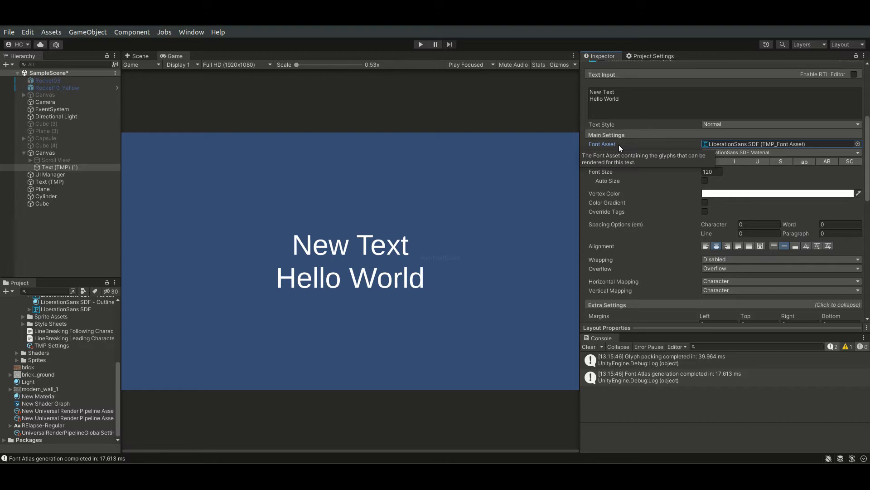
pyautogui.click(858, 144)
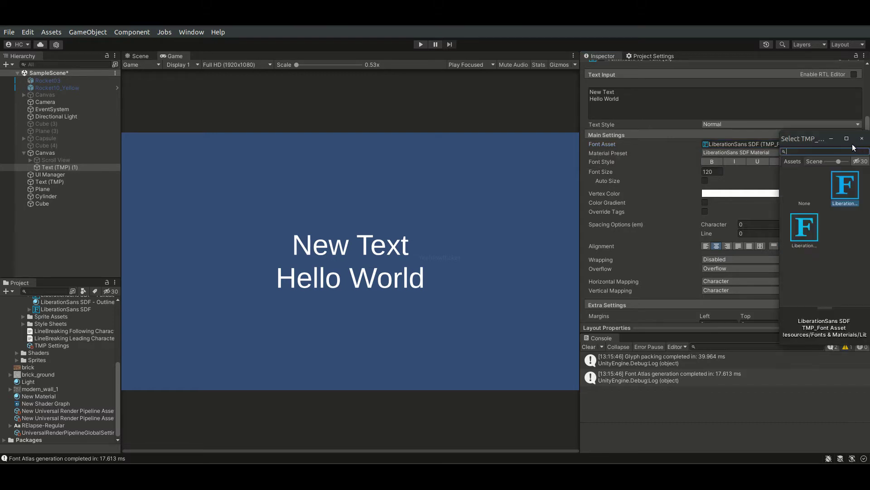
pyautogui.moveTo(816, 137); pyautogui.dragTo(506, 163)
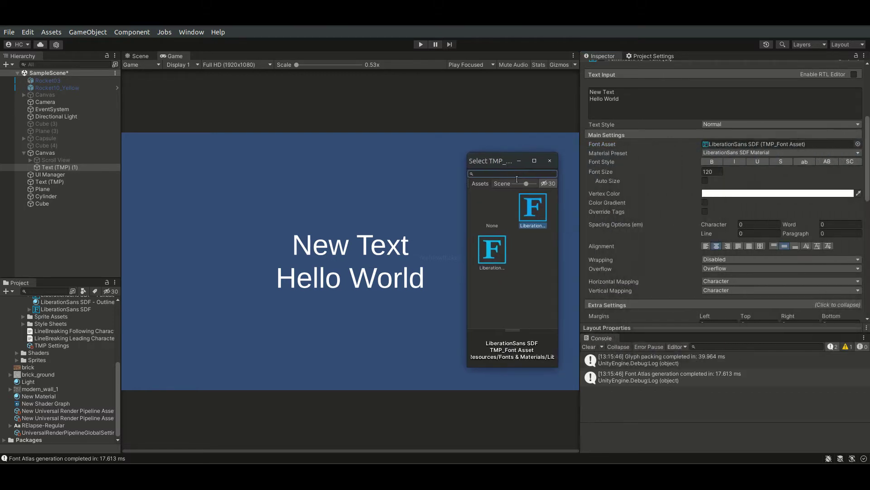
pyautogui.click(494, 257)
pyautogui.click(532, 222)
pyautogui.click(553, 161)
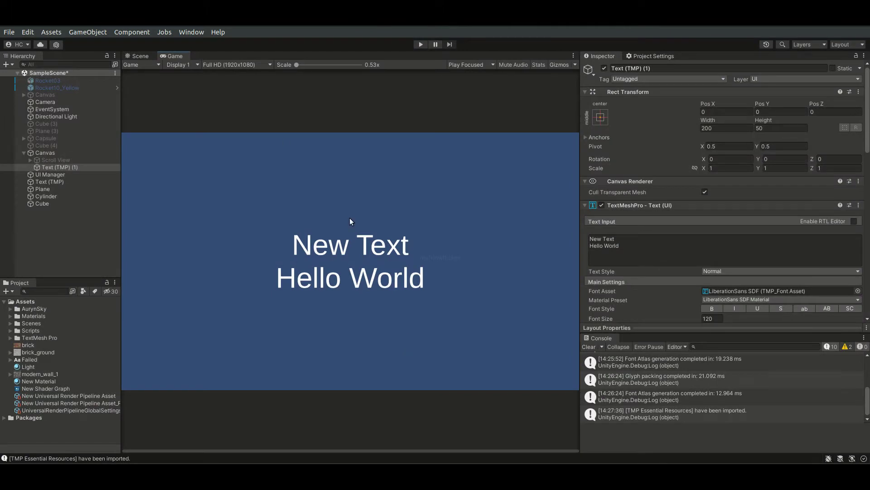
# - Open the TextMeshPro Font Asset Creator and assign the Failed font as Source Font File
pyautogui.click(193, 34)
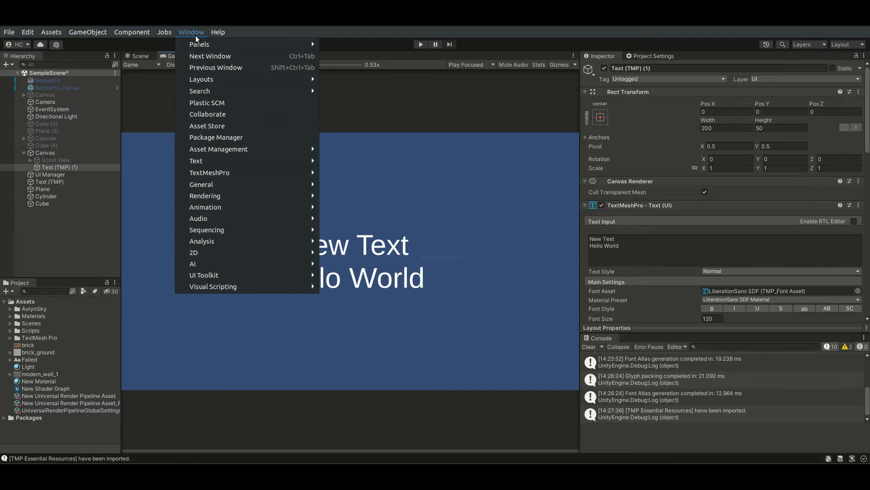
pyautogui.moveTo(289, 172)
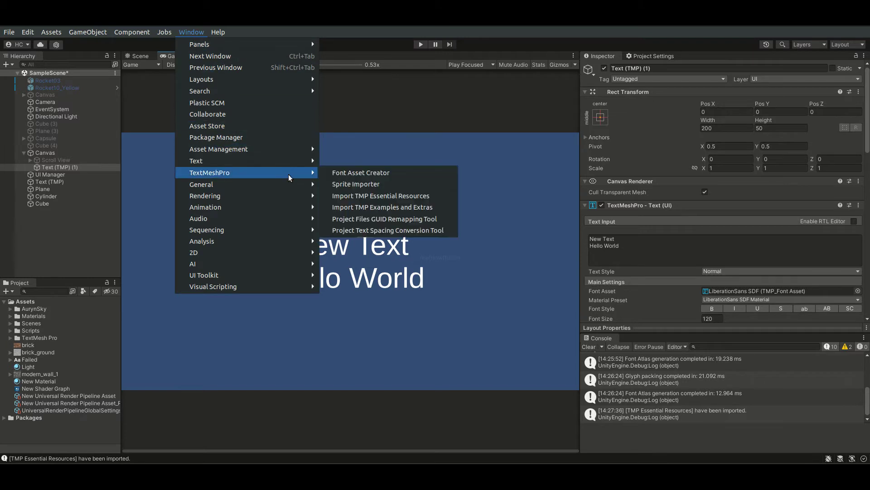
pyautogui.click(409, 171)
pyautogui.moveTo(393, 111); pyautogui.dragTo(449, 110)
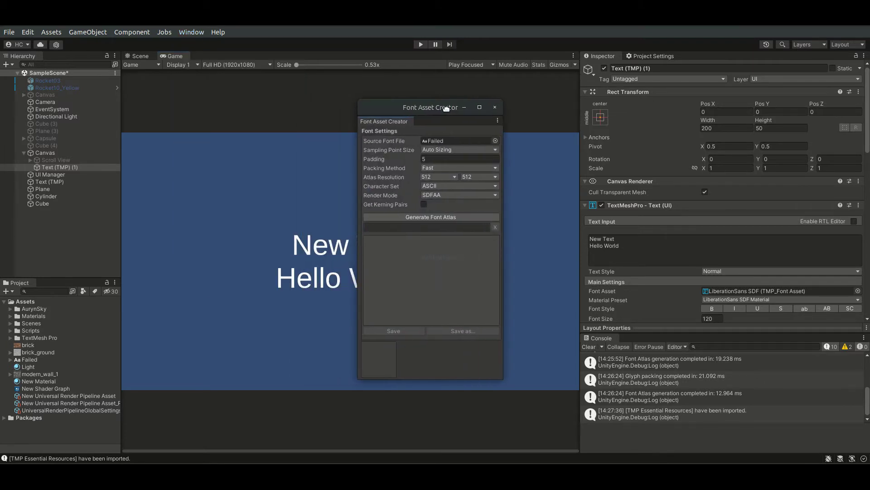
pyautogui.click(445, 141)
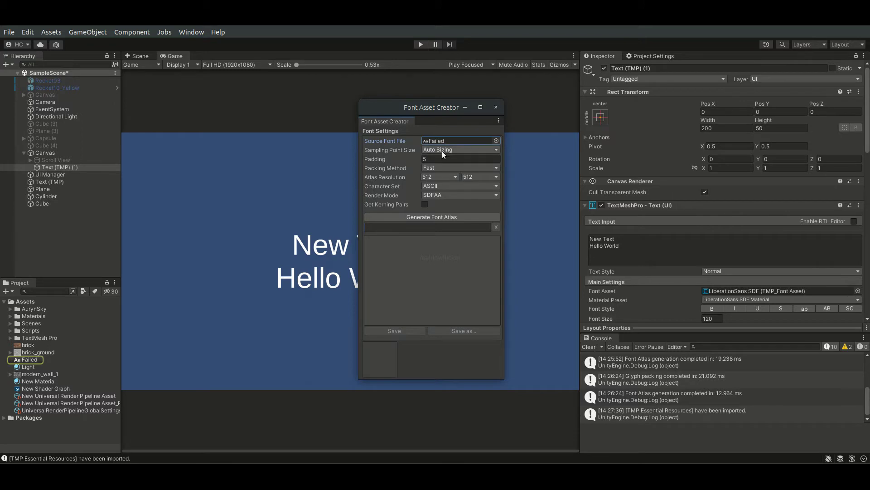
pyautogui.moveTo(36, 361); pyautogui.dragTo(456, 141)
# - Try a Custom Characters set of 'abcdefg', then switch the Character Set back to ASCII
pyautogui.click(456, 183)
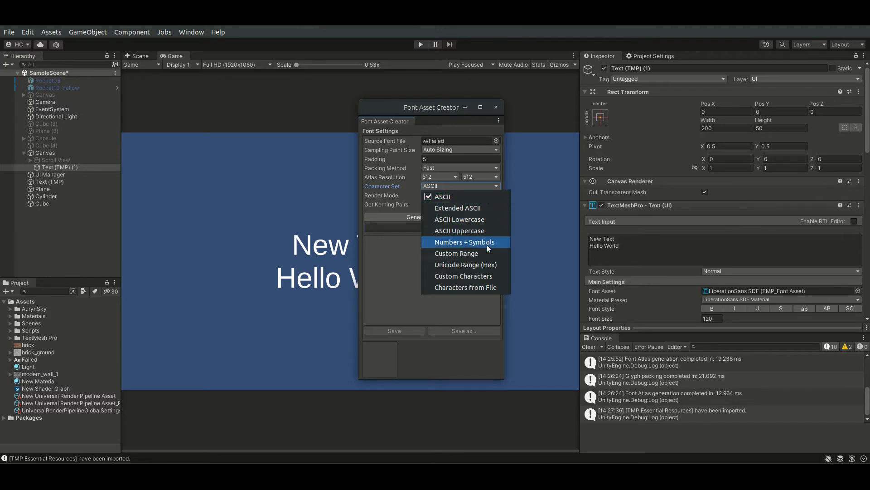
pyautogui.click(497, 277)
pyautogui.click(416, 272)
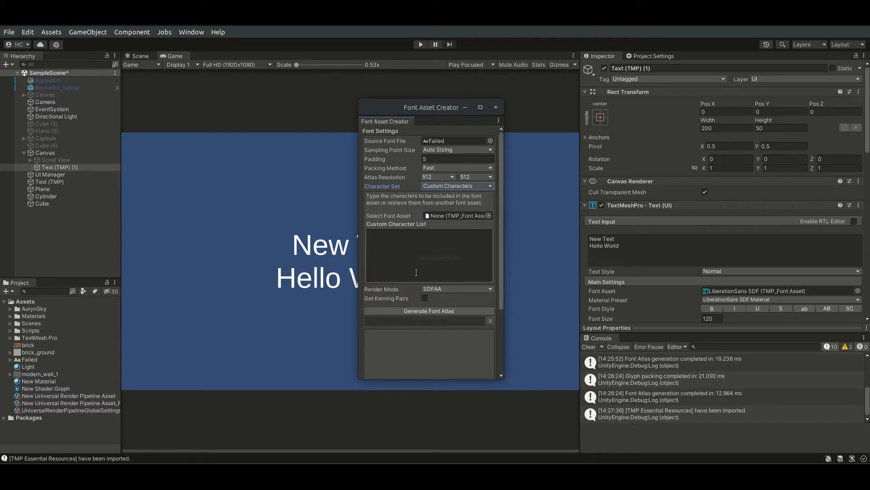
pyautogui.write('abcdefg')
pyautogui.click(402, 216)
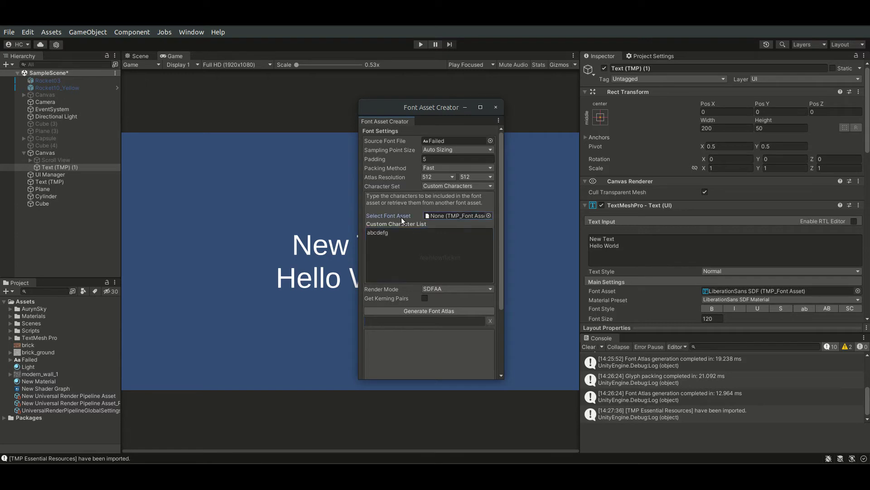
pyautogui.click(456, 185)
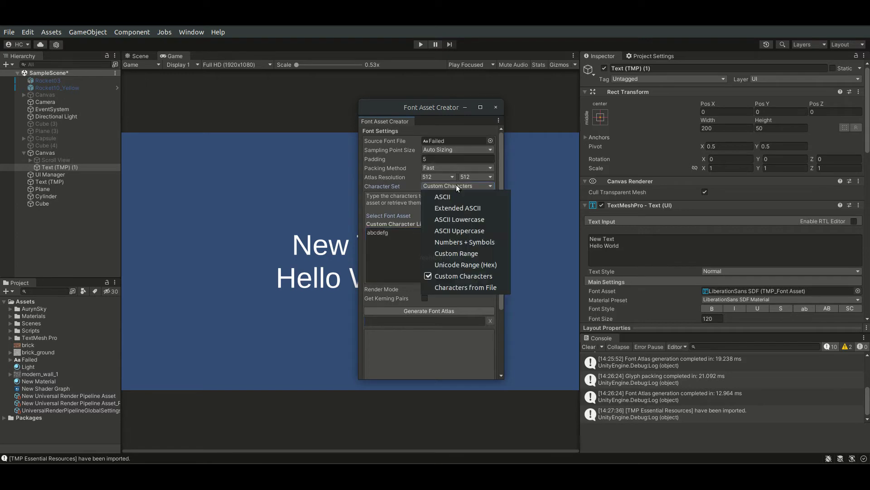
pyautogui.click(455, 196)
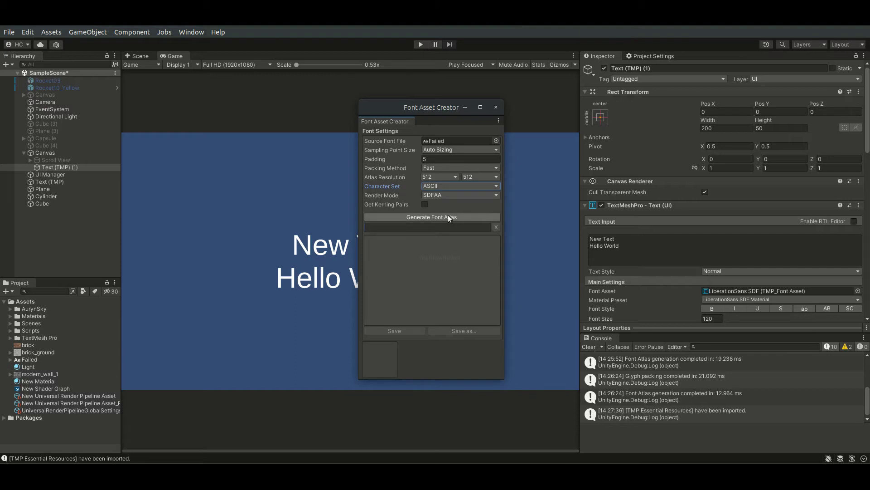
# - Generate the Failed atlas (70 of 99 characters) and save it as Failed SDF under AurynSky
pyautogui.click(448, 216)
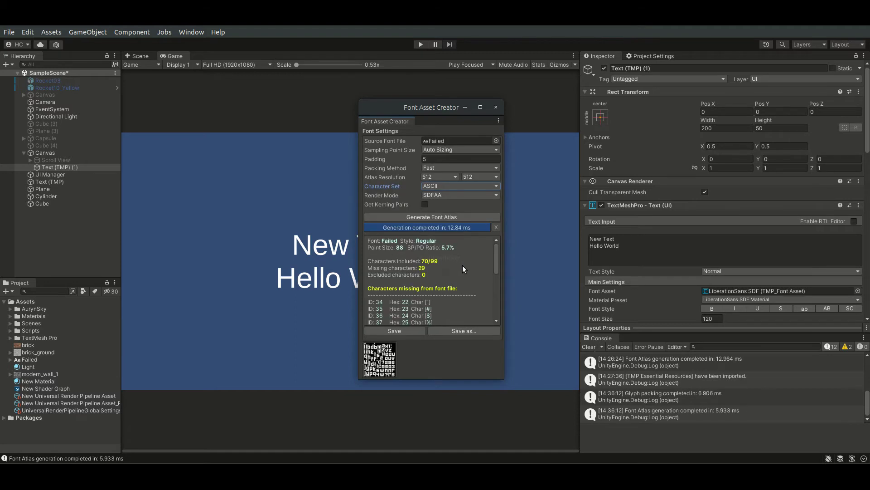
pyautogui.scroll(-2, 462, 265)
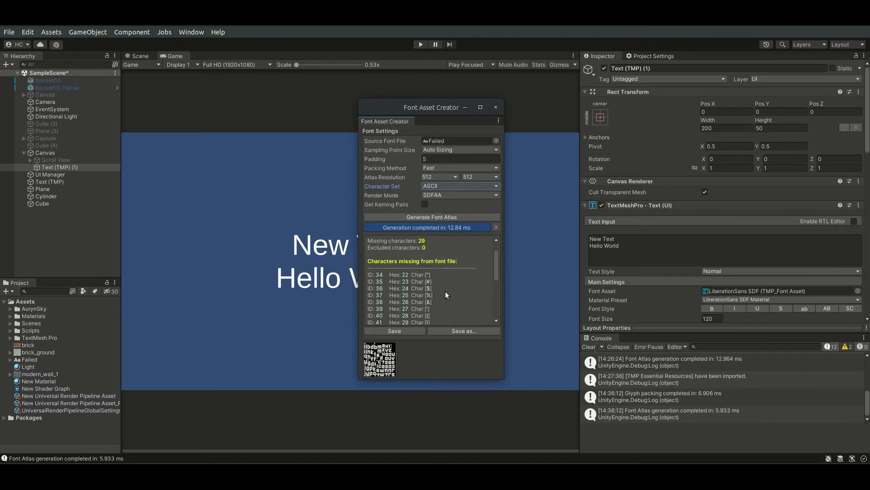
pyautogui.click(399, 330)
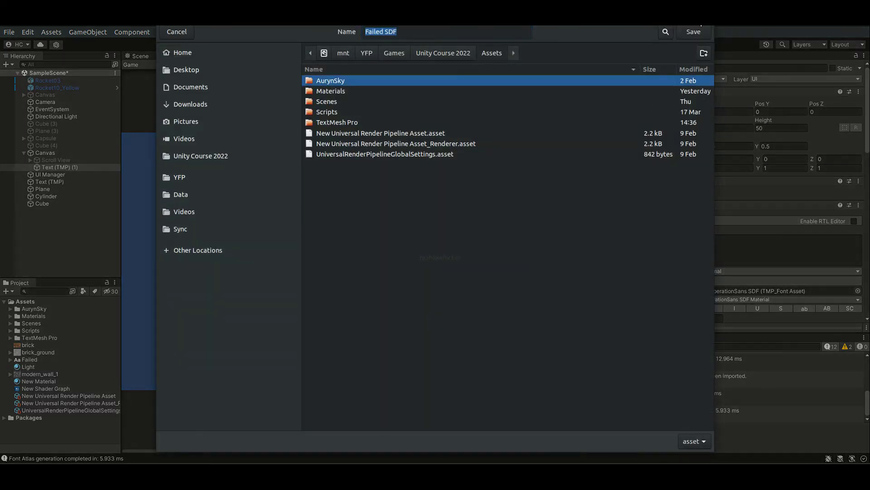
pyautogui.click(703, 33)
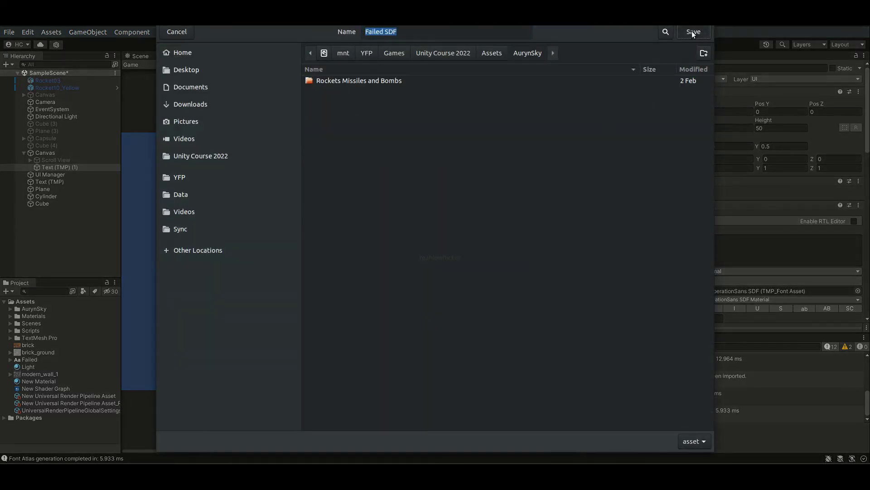
pyautogui.click(692, 30)
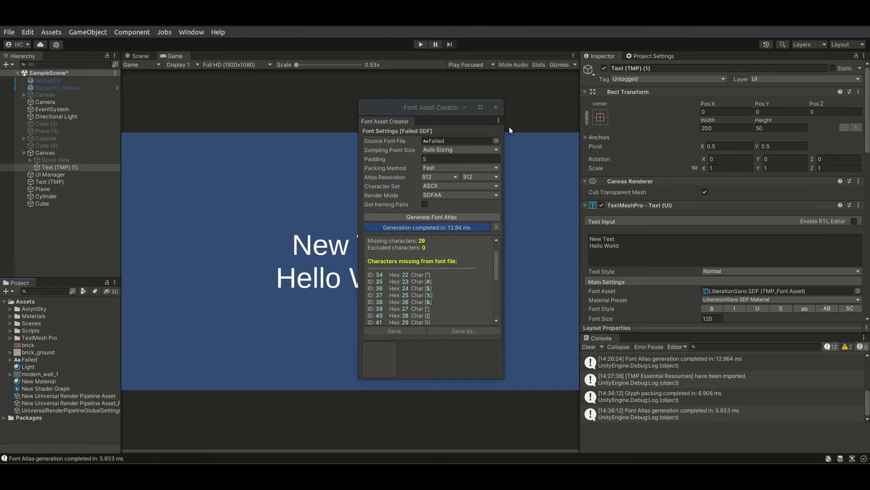
# - Close the Font Asset Creator and try Failed SDF as the label's Font Asset
pyautogui.click(495, 107)
pyautogui.click(857, 290)
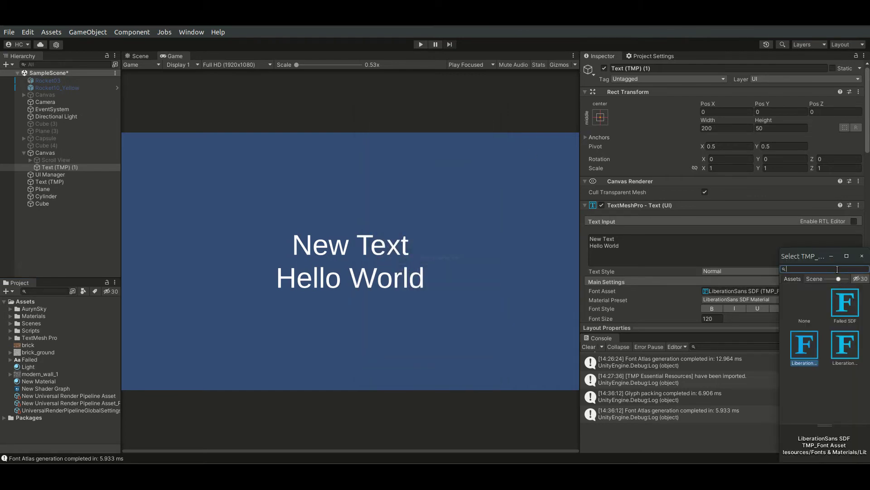
pyautogui.click(504, 248)
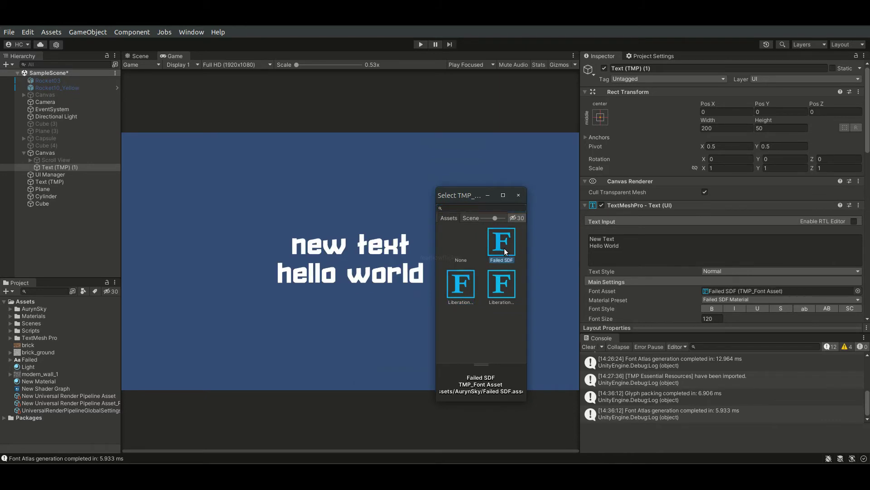
pyautogui.doubleClick(502, 243)
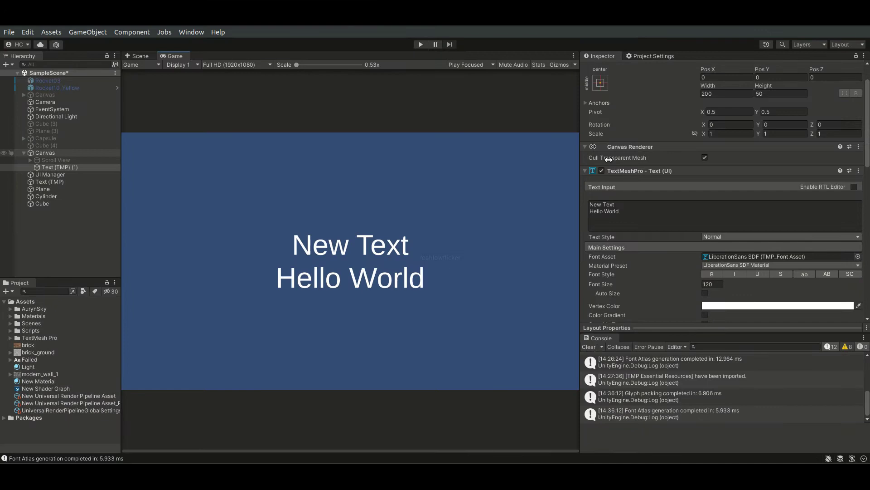
pyautogui.scroll(-15, 725, 190)
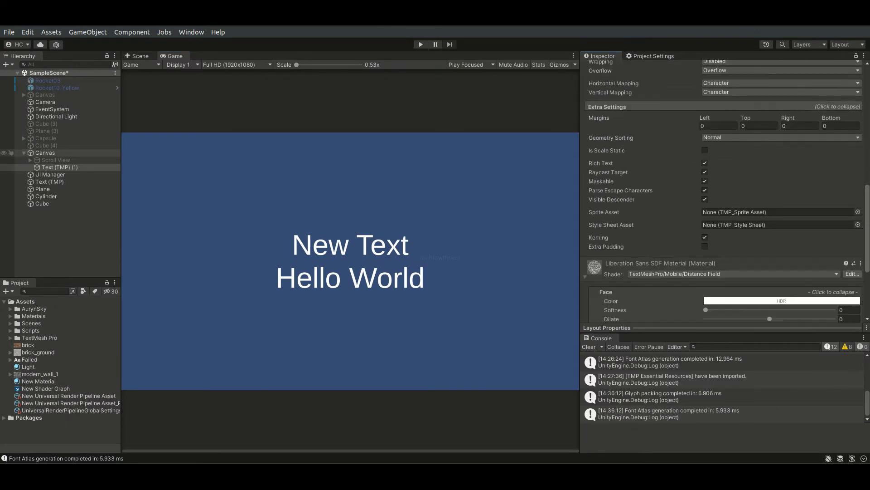
# - Discard a trial face colour, then enable a pure red outline with thickness 0.181
pyautogui.scroll(-1, 627, 178)
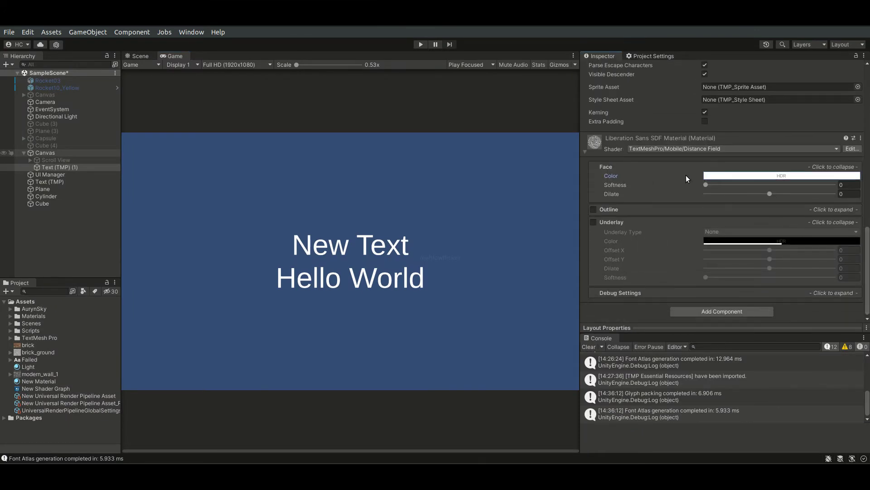
pyautogui.click(725, 175)
pyautogui.moveTo(788, 213); pyautogui.dragTo(782, 232)
pyautogui.press('Escape')
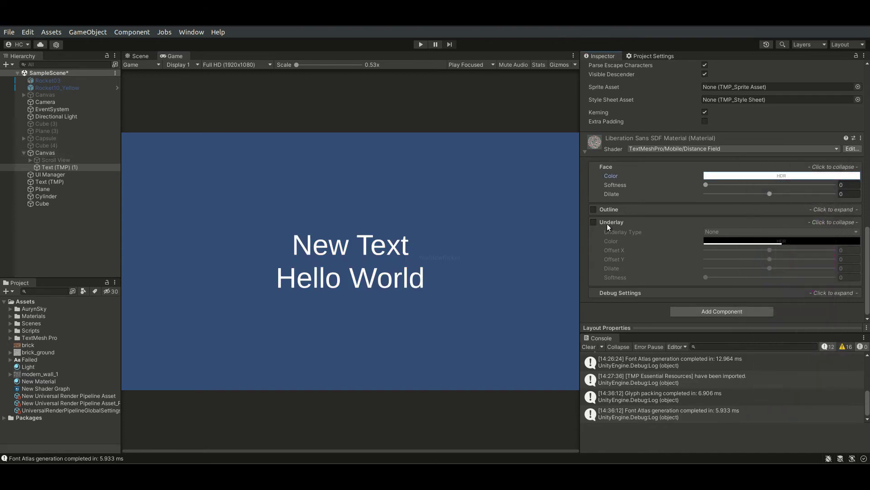
pyautogui.click(593, 209)
pyautogui.moveTo(706, 228); pyautogui.dragTo(708, 228)
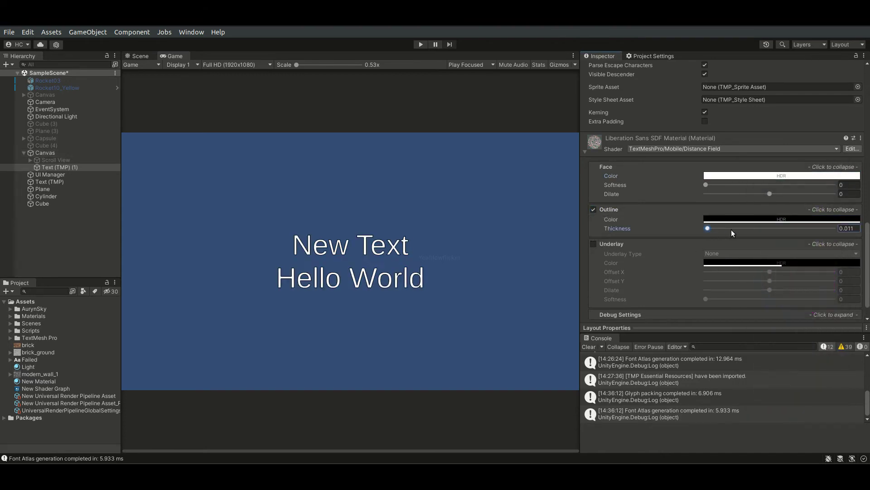
pyautogui.click(761, 220)
pyautogui.moveTo(803, 277); pyautogui.dragTo(825, 263)
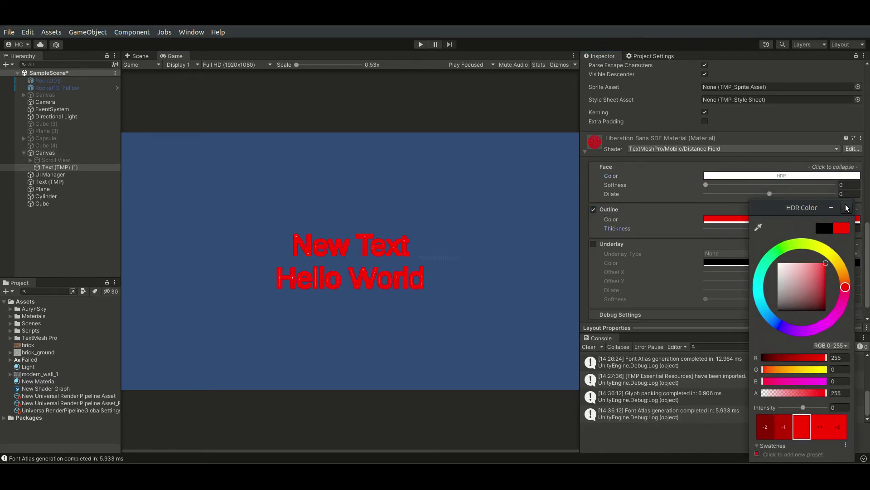
pyautogui.click(847, 207)
pyautogui.moveTo(761, 228); pyautogui.dragTo(729, 230)
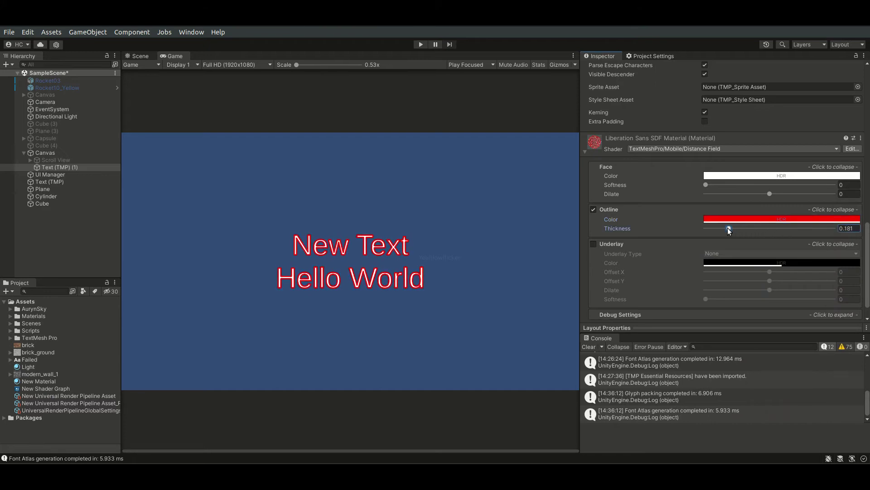
# - Enable the underlay with dilate 0.341 and offset it down-right as a drop shadow
pyautogui.click(594, 244)
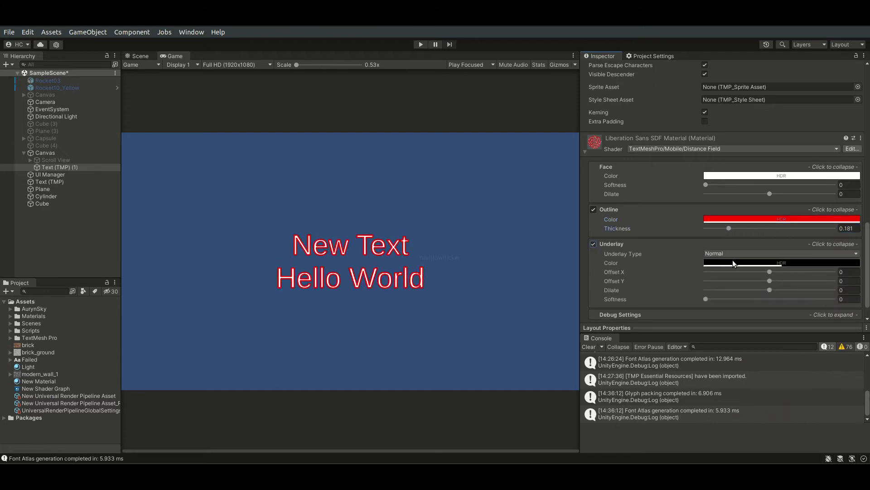
pyautogui.click(733, 263)
pyautogui.press('Escape')
pyautogui.moveTo(769, 290); pyautogui.dragTo(820, 282)
pyautogui.moveTo(769, 272); pyautogui.dragTo(701, 290)
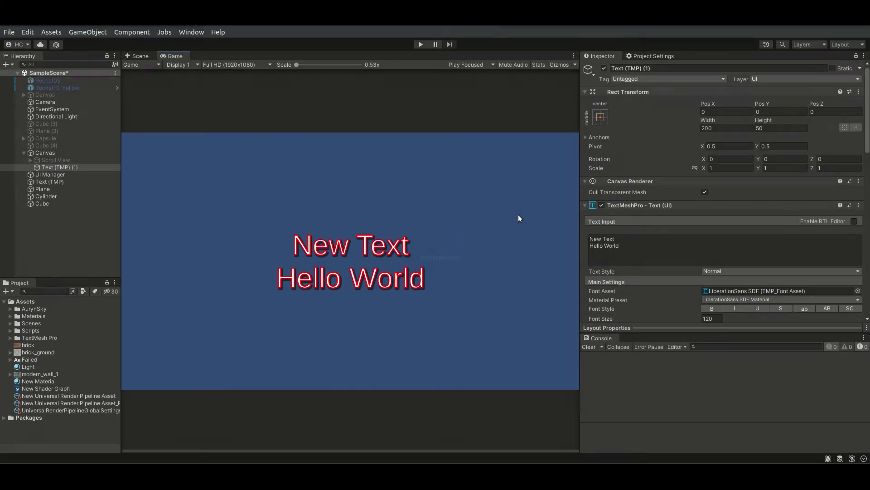
# - In Project Settings > TextMesh Pro > Settings, untick Enable Raycast Target and Word Wrapping
pyautogui.click(650, 58)
pyautogui.click(631, 256)
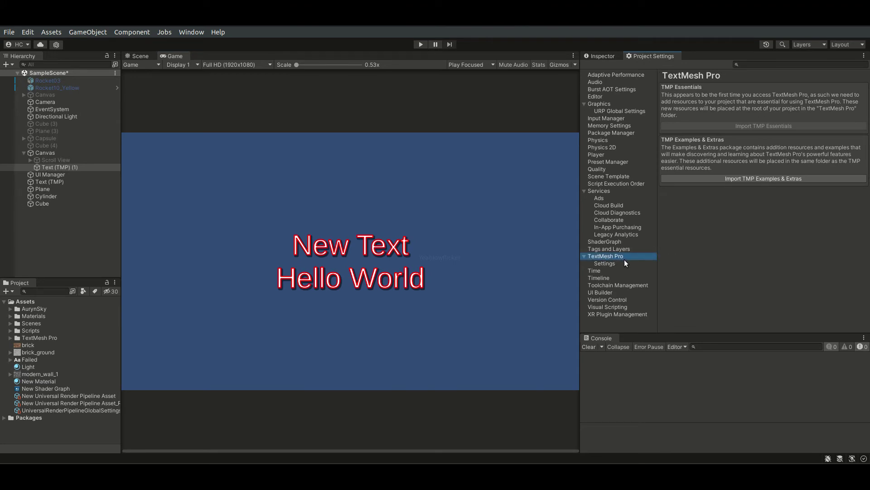
pyautogui.click(624, 263)
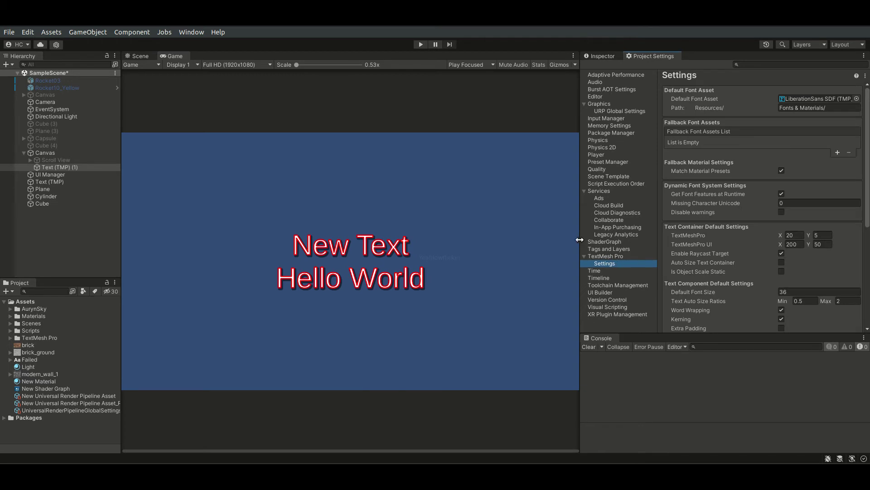
pyautogui.moveTo(581, 239); pyautogui.dragTo(531, 239)
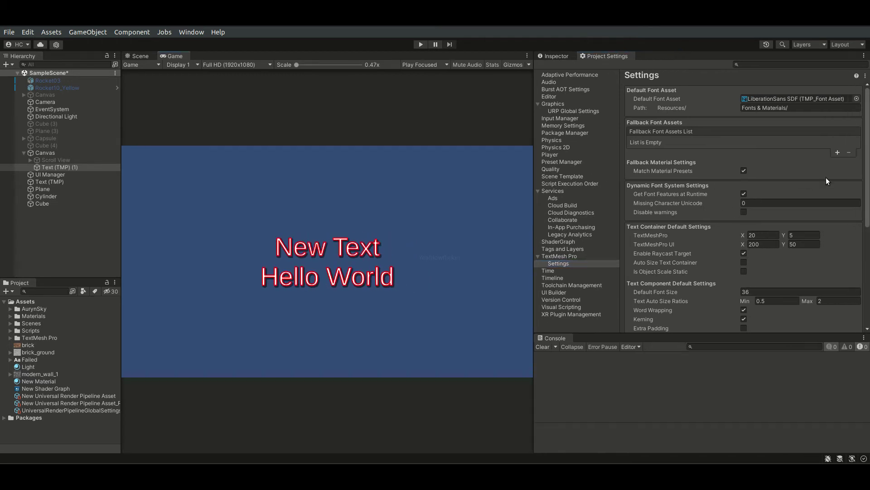
pyautogui.moveTo(868, 149)
pyautogui.mouseDown()
pyautogui.moveTo(869, 251)
pyautogui.moveTo(869, 161)
pyautogui.mouseUp()
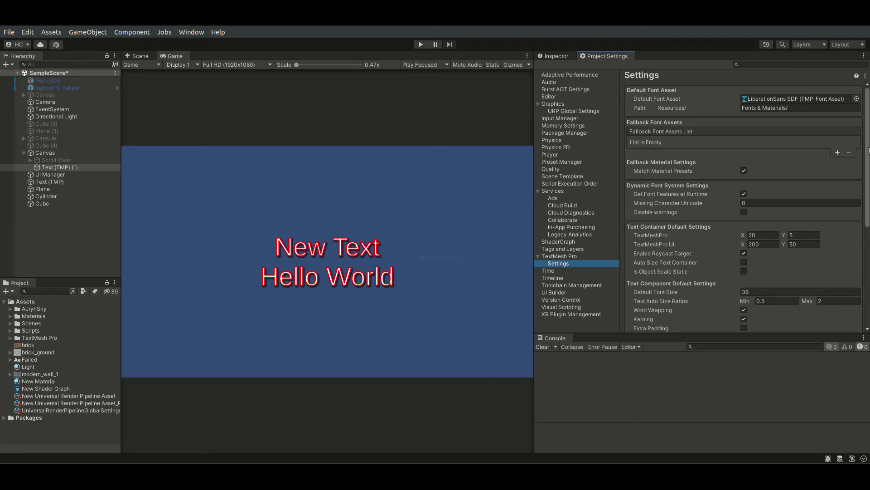
pyautogui.click(744, 253)
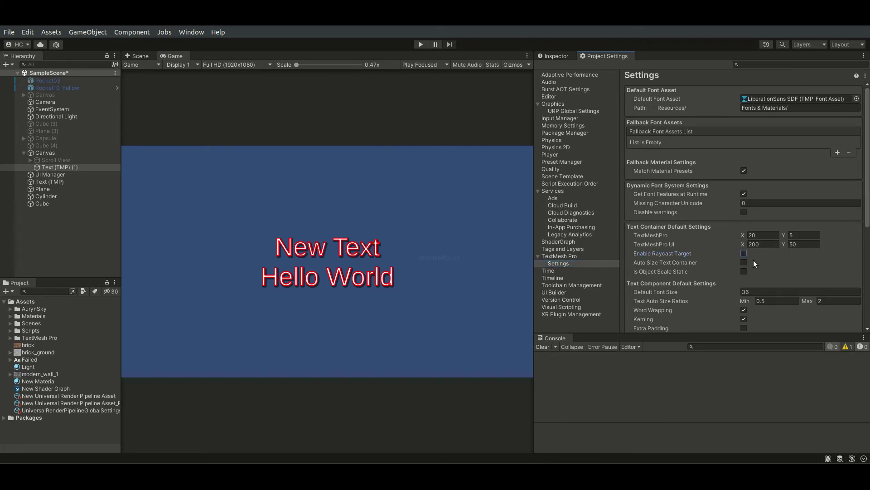
pyautogui.click(744, 311)
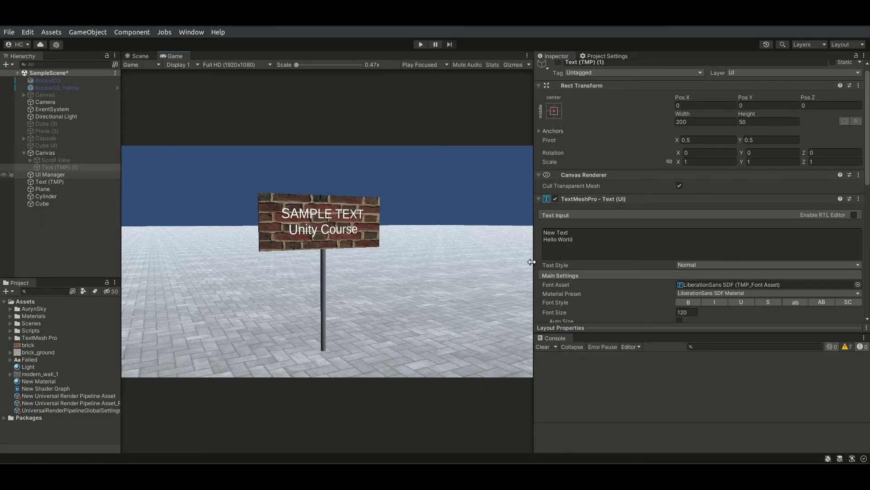
# - Widen the Game view and select the sign's Text (TMP) object to review its Inspector
pyautogui.moveTo(532, 262); pyautogui.dragTo(647, 261)
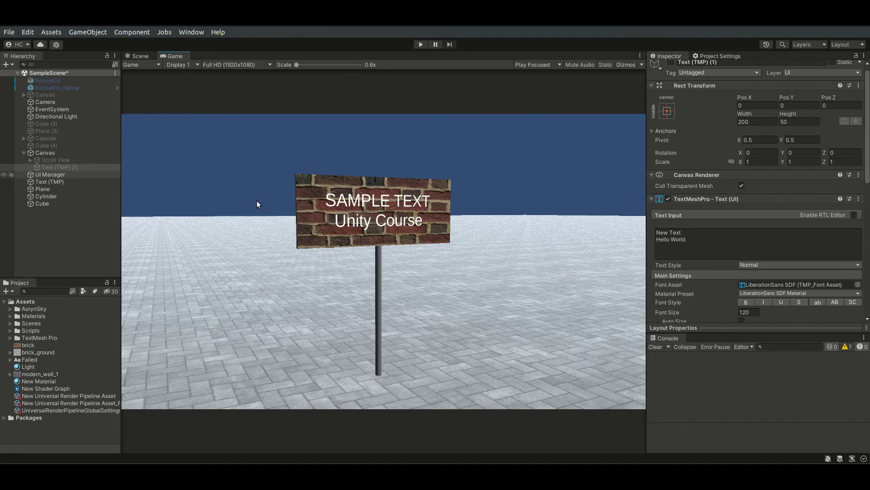
pyautogui.click(80, 182)
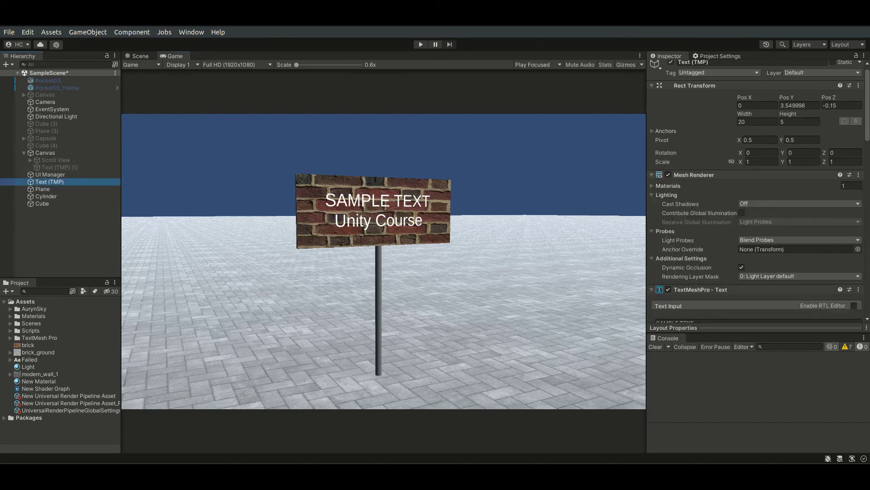
pyautogui.scroll(-15, 755, 191)
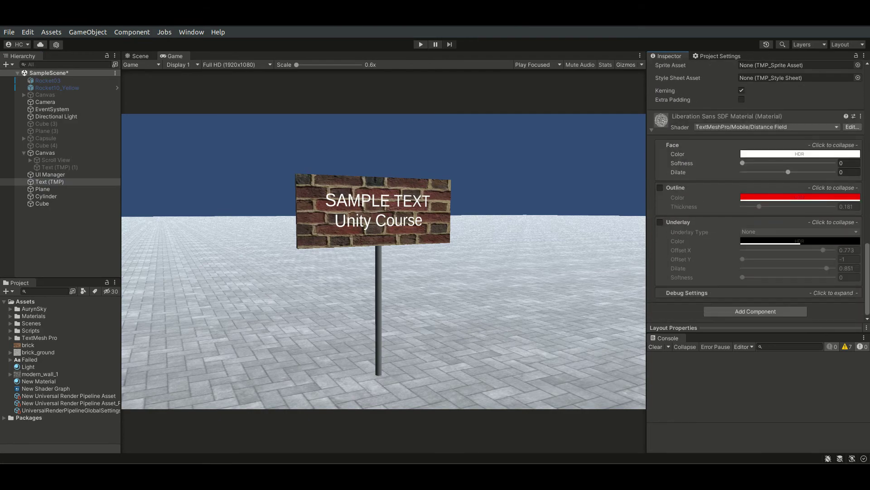
pyautogui.scroll(15, 754, 190)
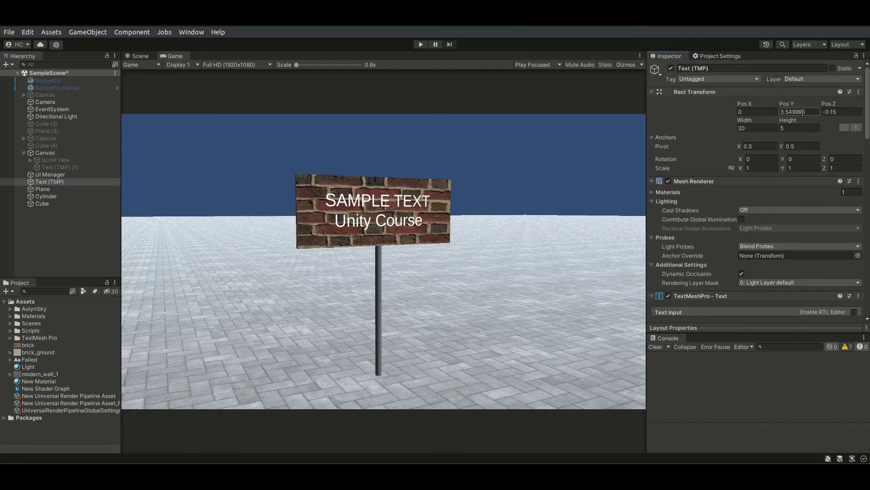
pyautogui.scroll(-10, 746, 178)
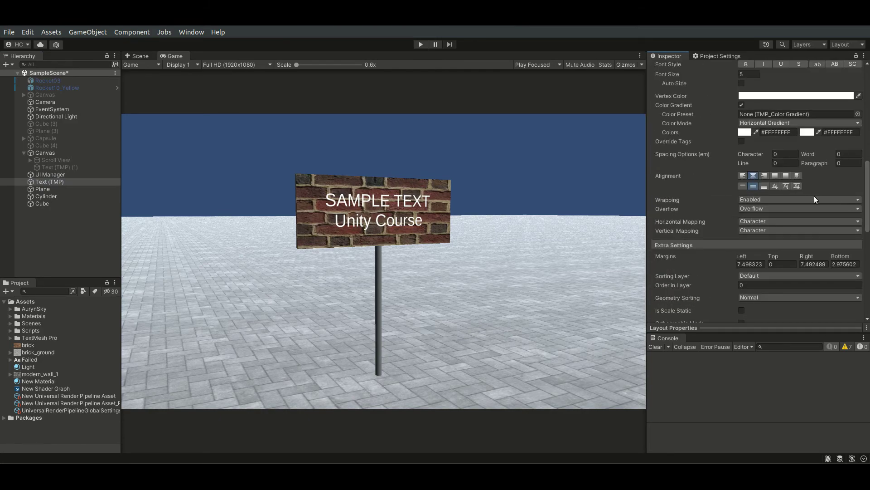
# - Try left alignment, restore centred, then rotate the sign text around its vertical axis
pyautogui.click(743, 177)
pyautogui.click(754, 177)
pyautogui.scroll(1, 759, 193)
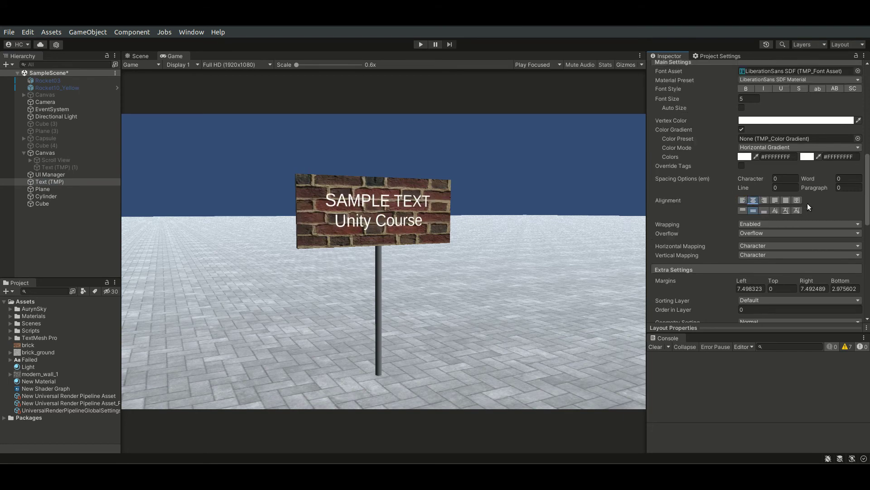
pyautogui.scroll(9, 807, 203)
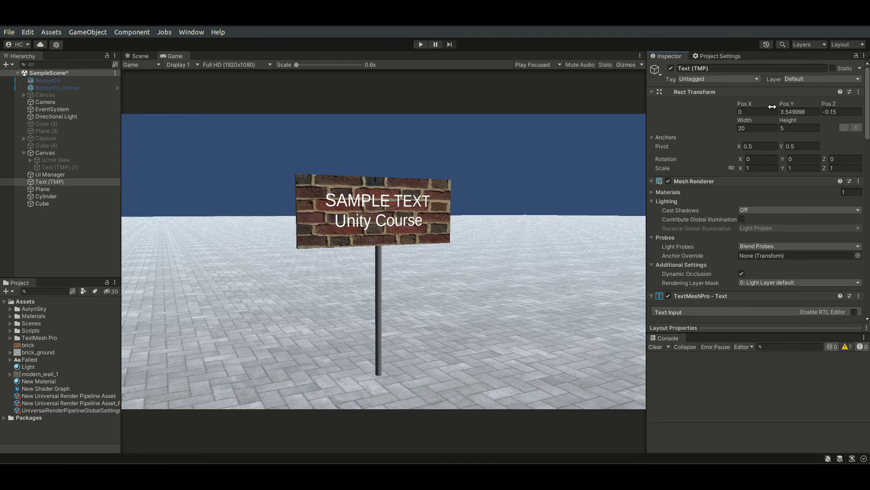
pyautogui.click(784, 166)
pyautogui.moveTo(783, 159); pyautogui.dragTo(543, 179)
# - Hide the sign's Text (TMP) object and add a new 3D TextMeshPro text reading 'Sample text'
pyautogui.click(671, 69)
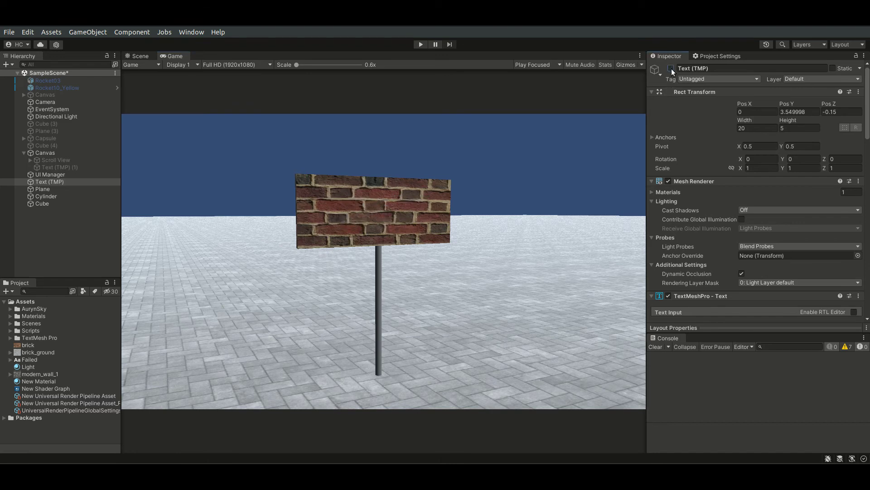
pyautogui.click(60, 242)
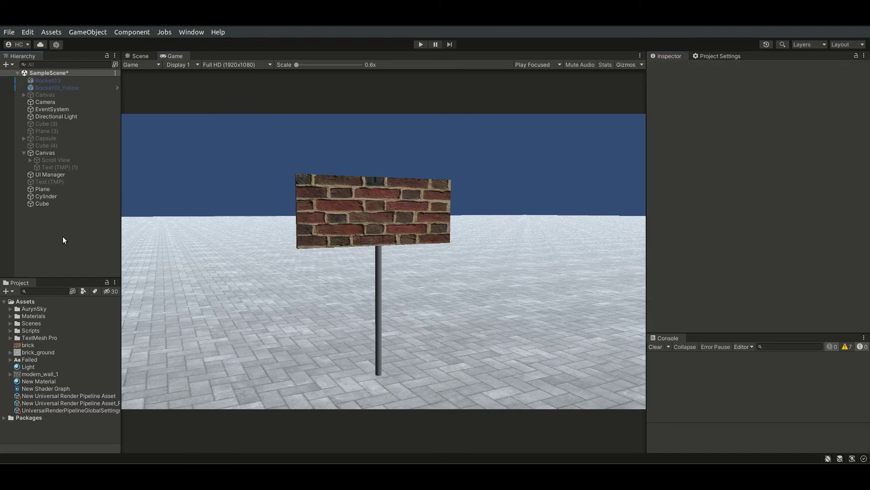
pyautogui.rightClick(62, 236)
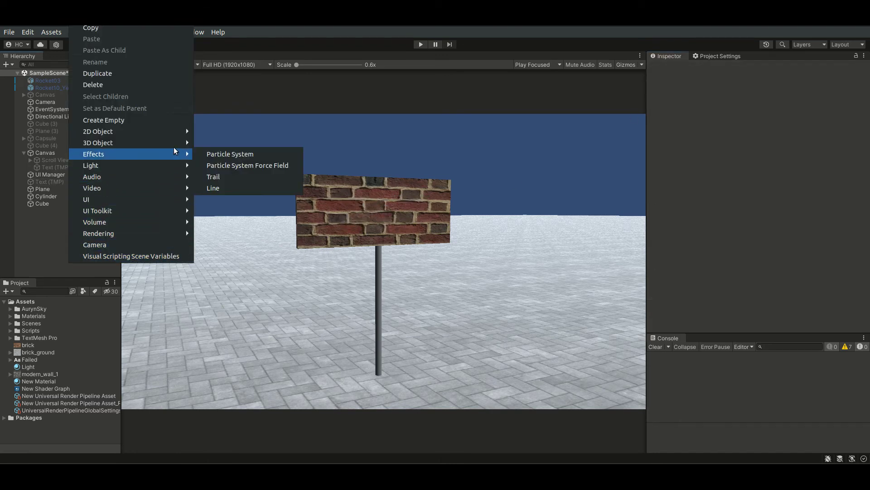
pyautogui.moveTo(179, 147)
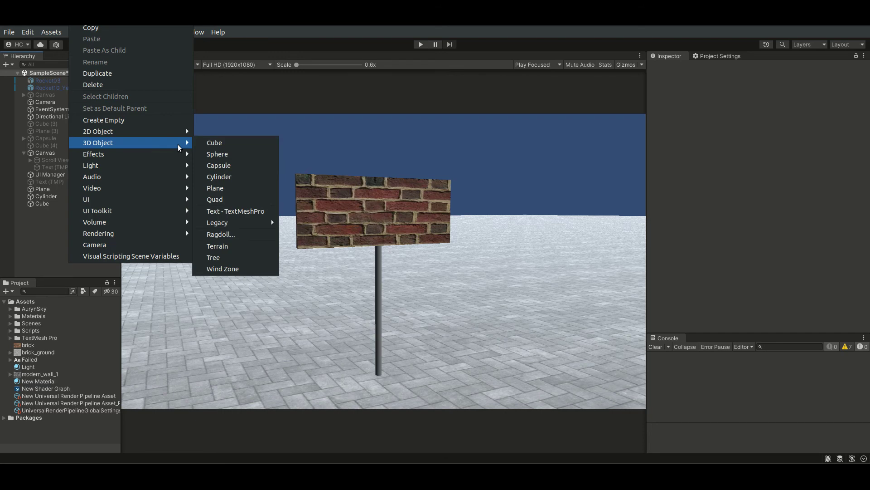
pyautogui.click(180, 147)
pyautogui.click(179, 147)
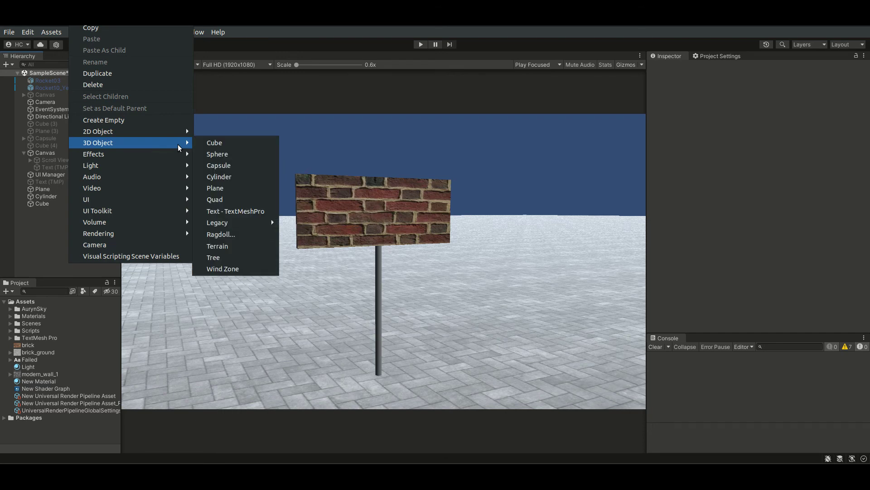
pyautogui.click(269, 211)
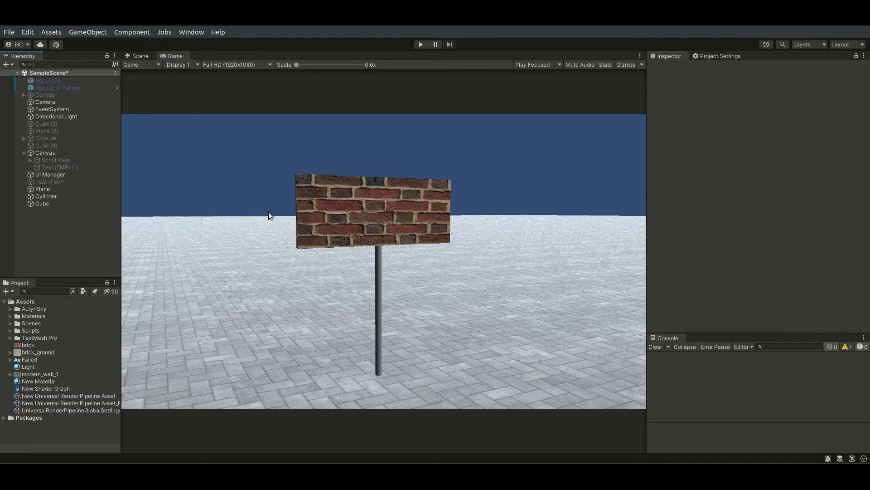
pyautogui.click(75, 233)
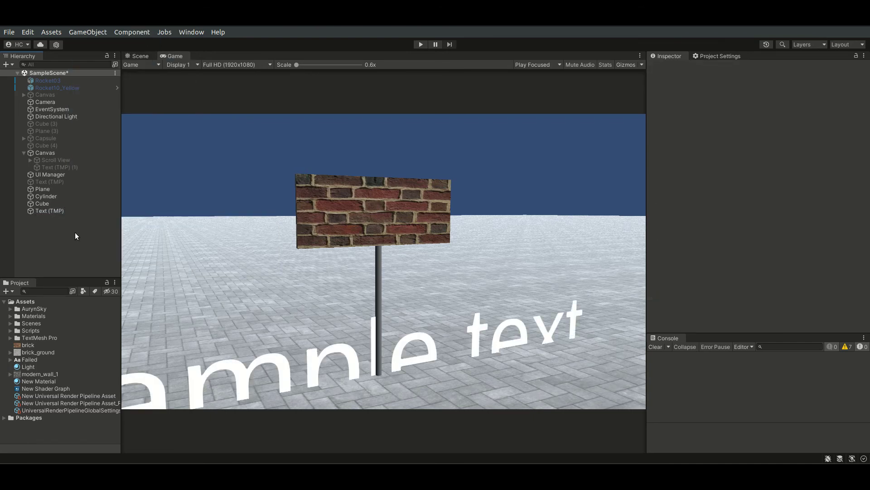
# - Select the new Sample text in the Scene view and raise it to Pos Y 4.41
pyautogui.click(140, 56)
pyautogui.click(344, 299)
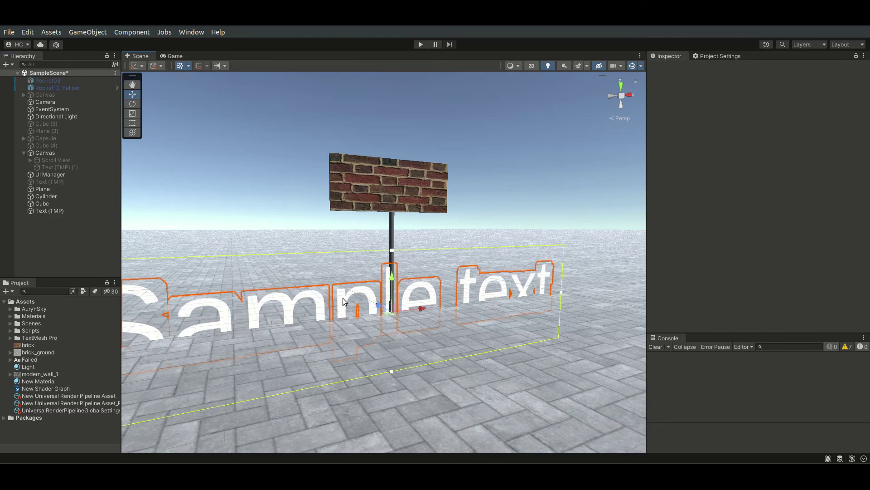
pyautogui.press('f')
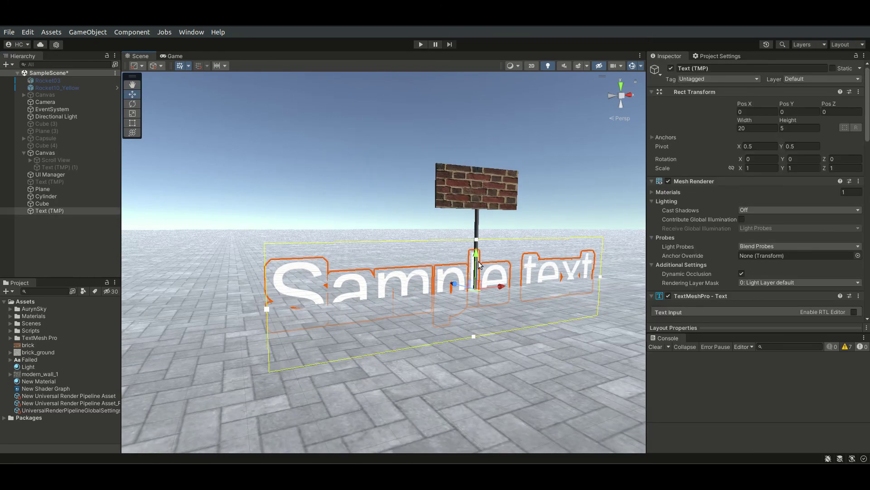
pyautogui.moveTo(479, 262); pyautogui.dragTo(482, 159)
pyautogui.hotkey('ctrl', 'z')
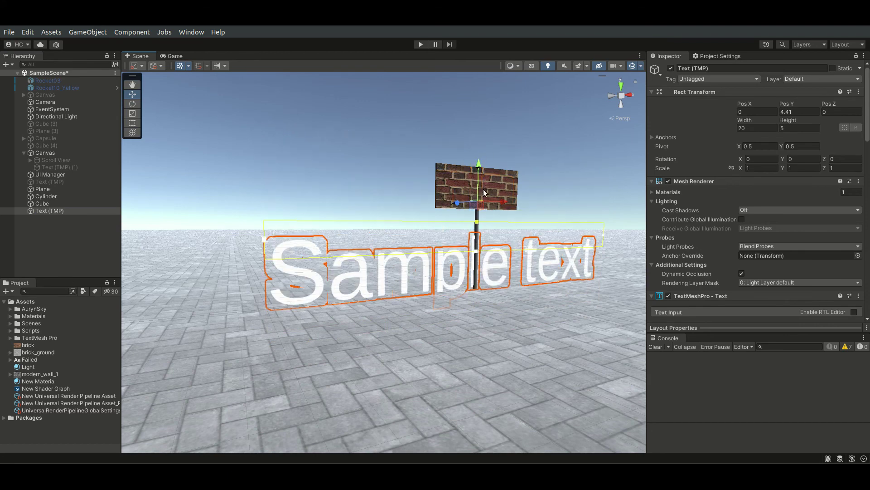
pyautogui.hotkey('ctrl', 'y')
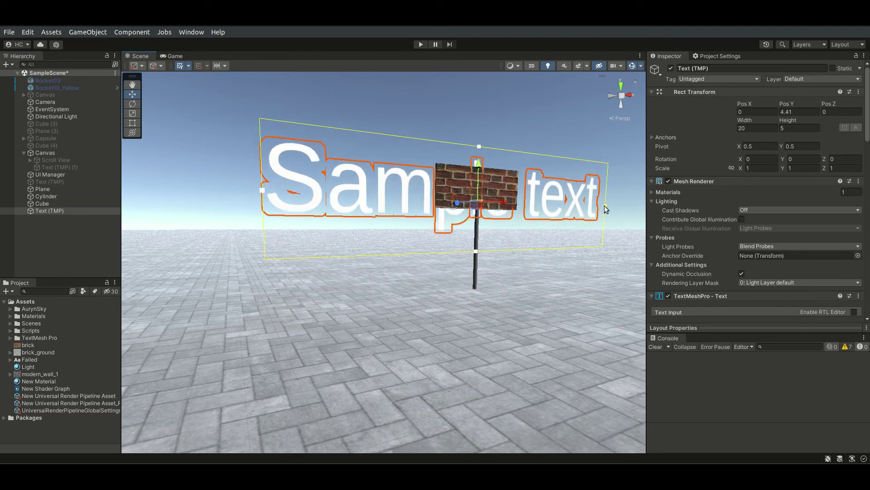
# - Reduce the Sample text's font size to 17.1
pyautogui.moveTo(606, 209); pyautogui.dragTo(442, 211)
pyautogui.hotkey('ctrl', 'z')
pyautogui.press('f')
pyautogui.scroll(-3, 743, 222)
pyautogui.scroll(-3, 743, 218)
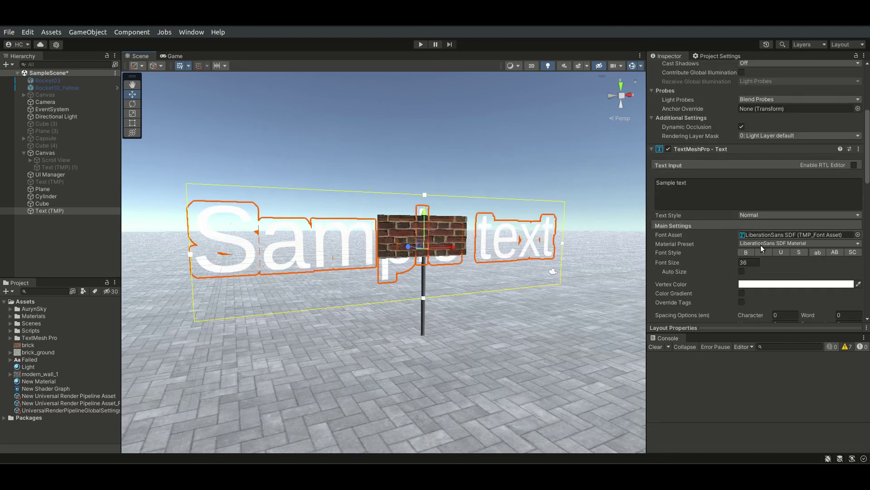
pyautogui.moveTo(715, 265); pyautogui.dragTo(423, 244)
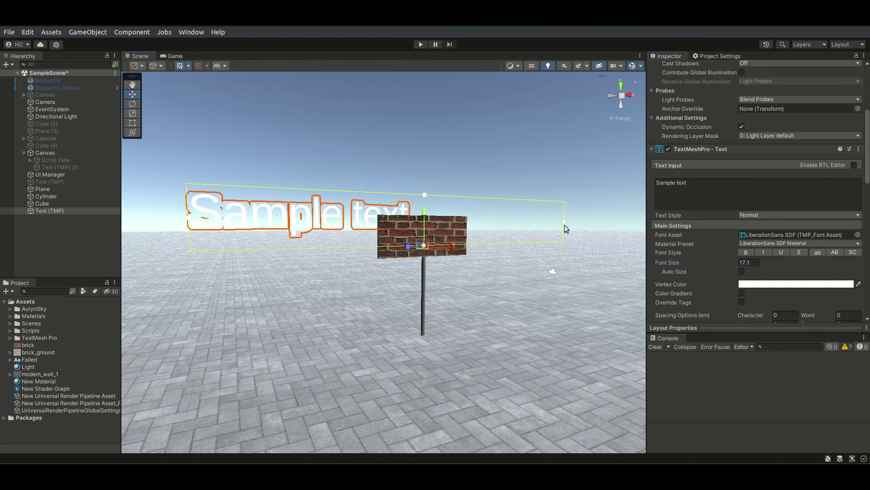